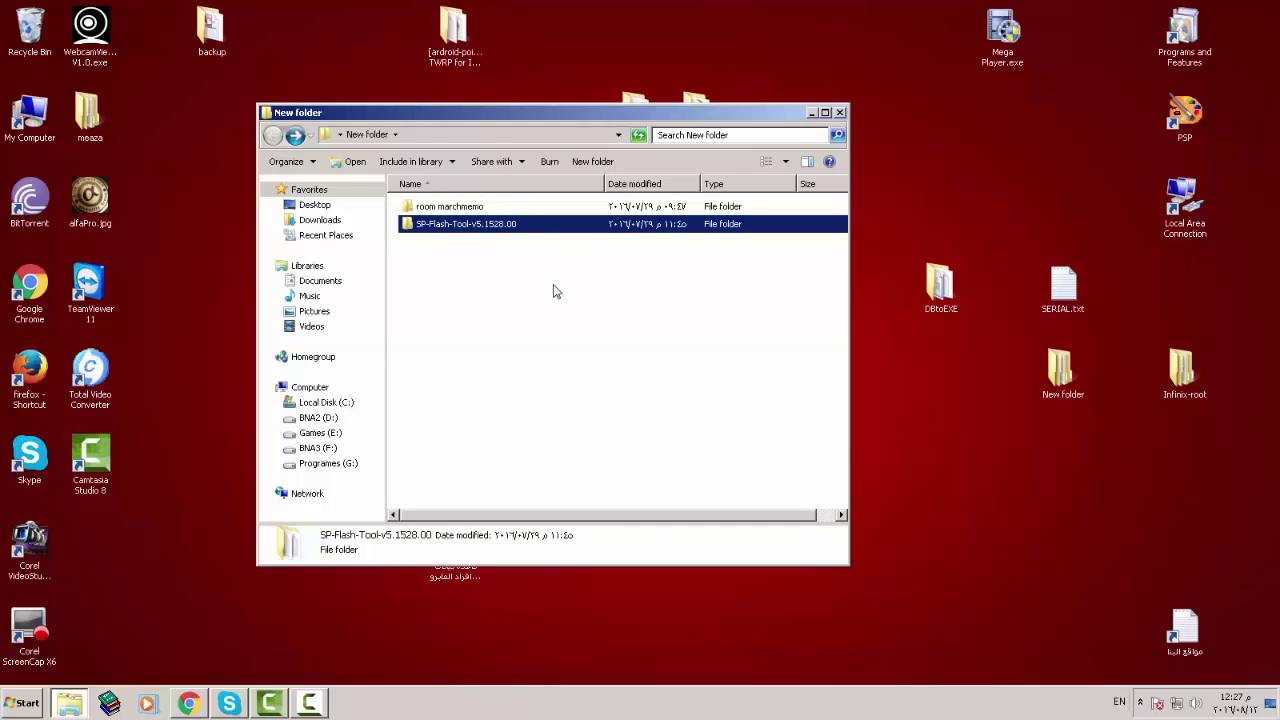
- Launch flash_tool.exe from the SP-Flash-Tool-v5.1528.00 folder
key("Return")
scroll(556, 291, "down", 2)
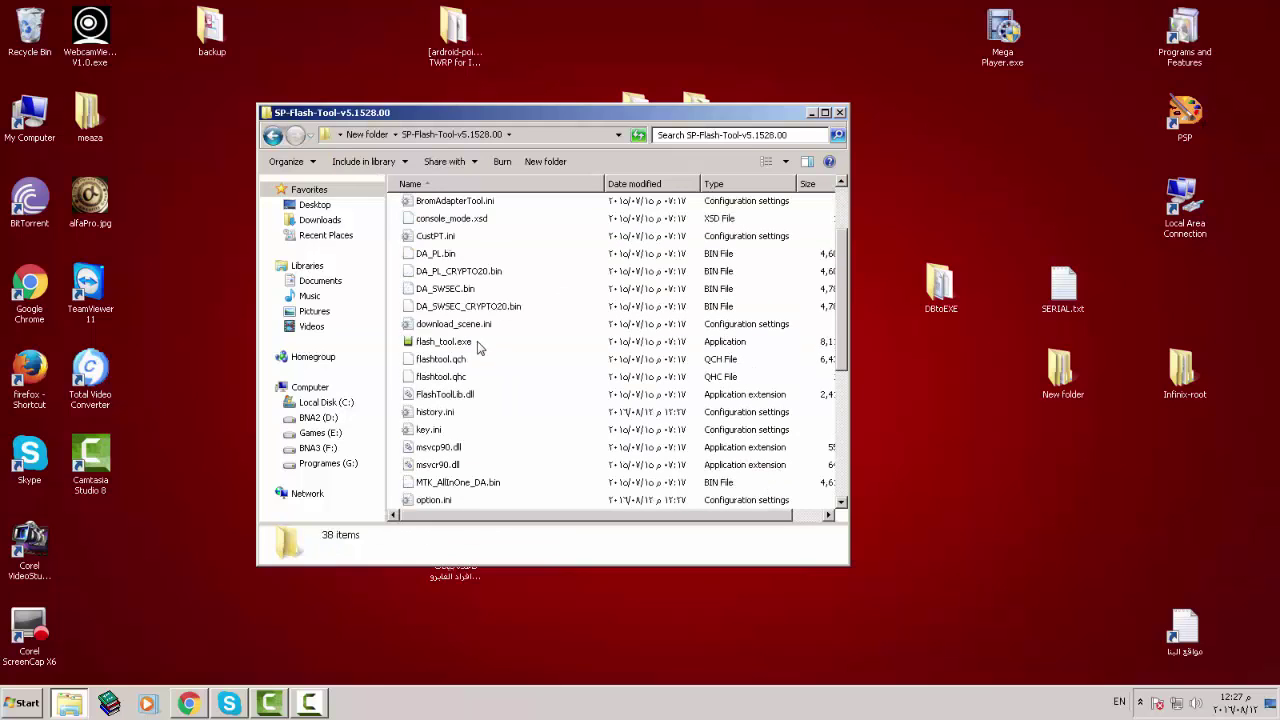
left_click(552, 343)
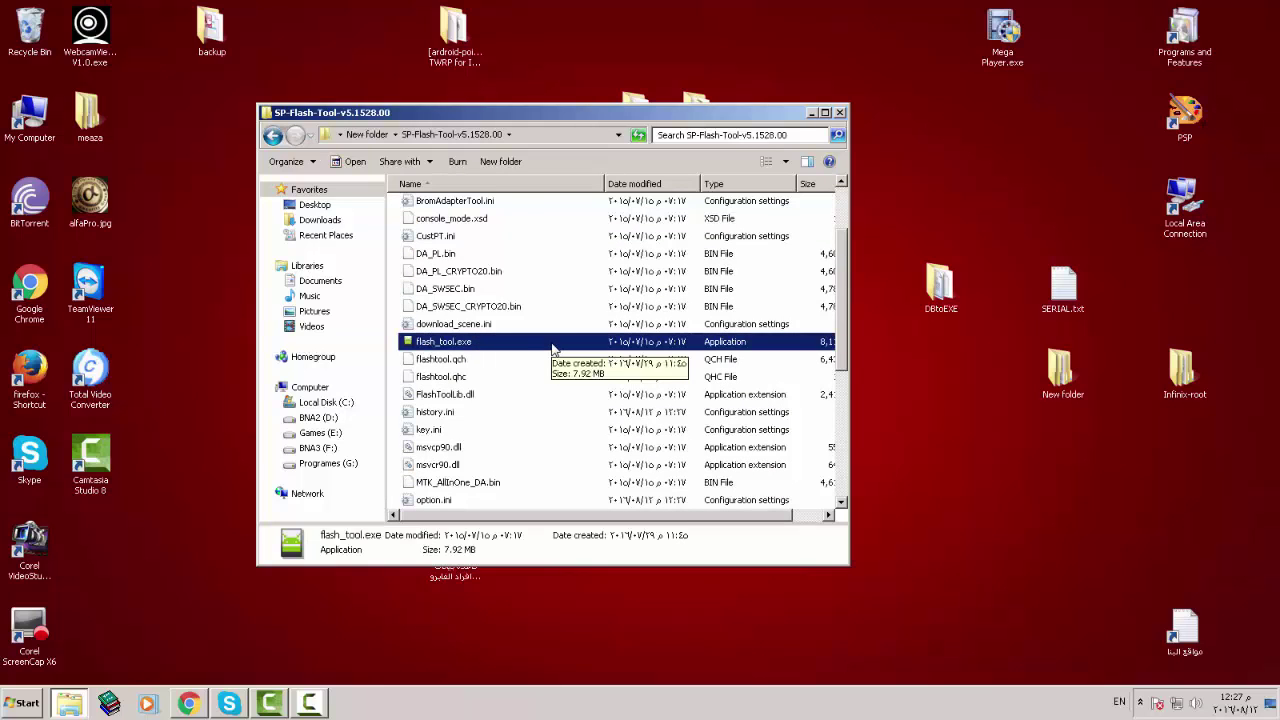
double_click(552, 343)
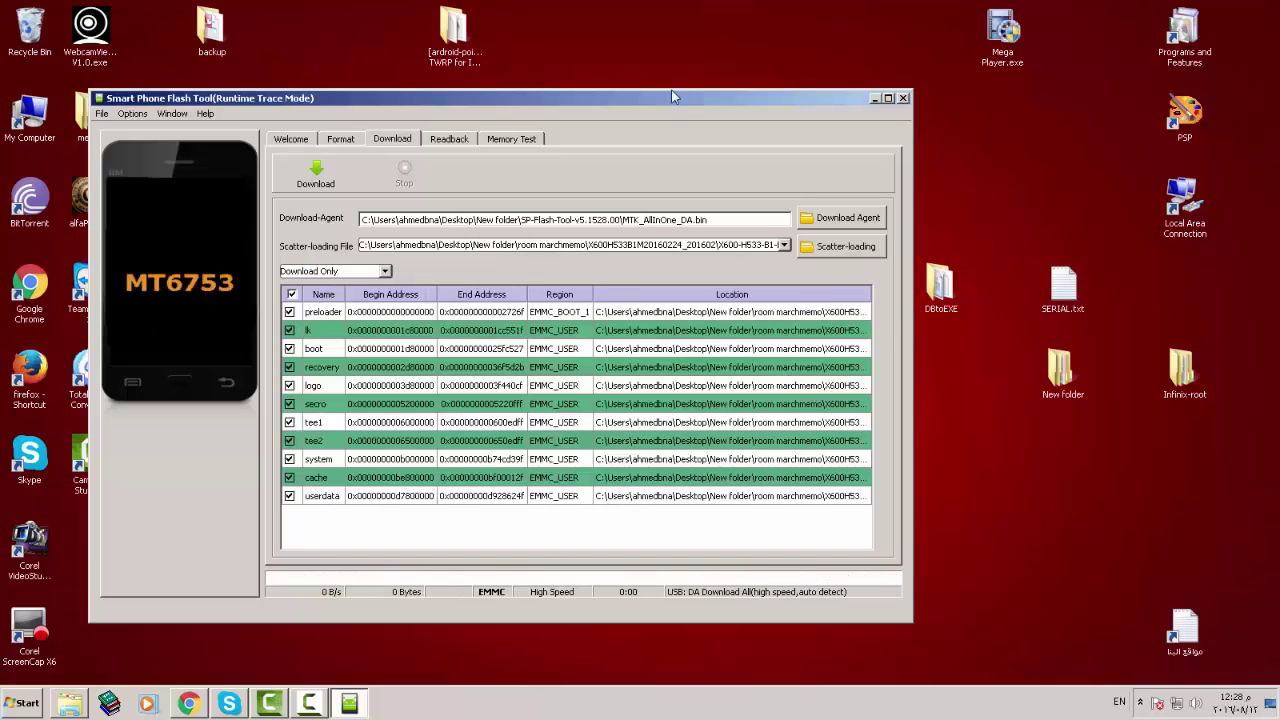
- Locate the room marchmemo folder in New folder, and view the partition file paths in the enlarged flash tool window
left_click_drag(671, 101, 714, 101)
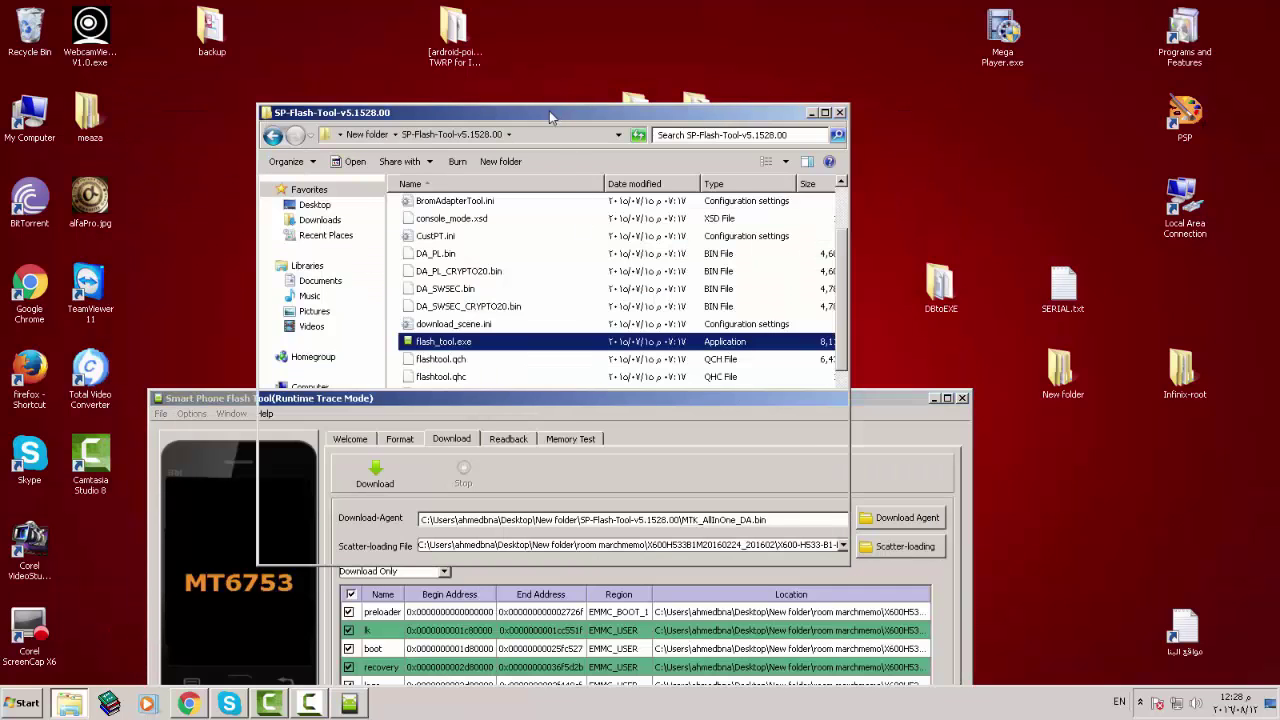
left_click(272, 136)
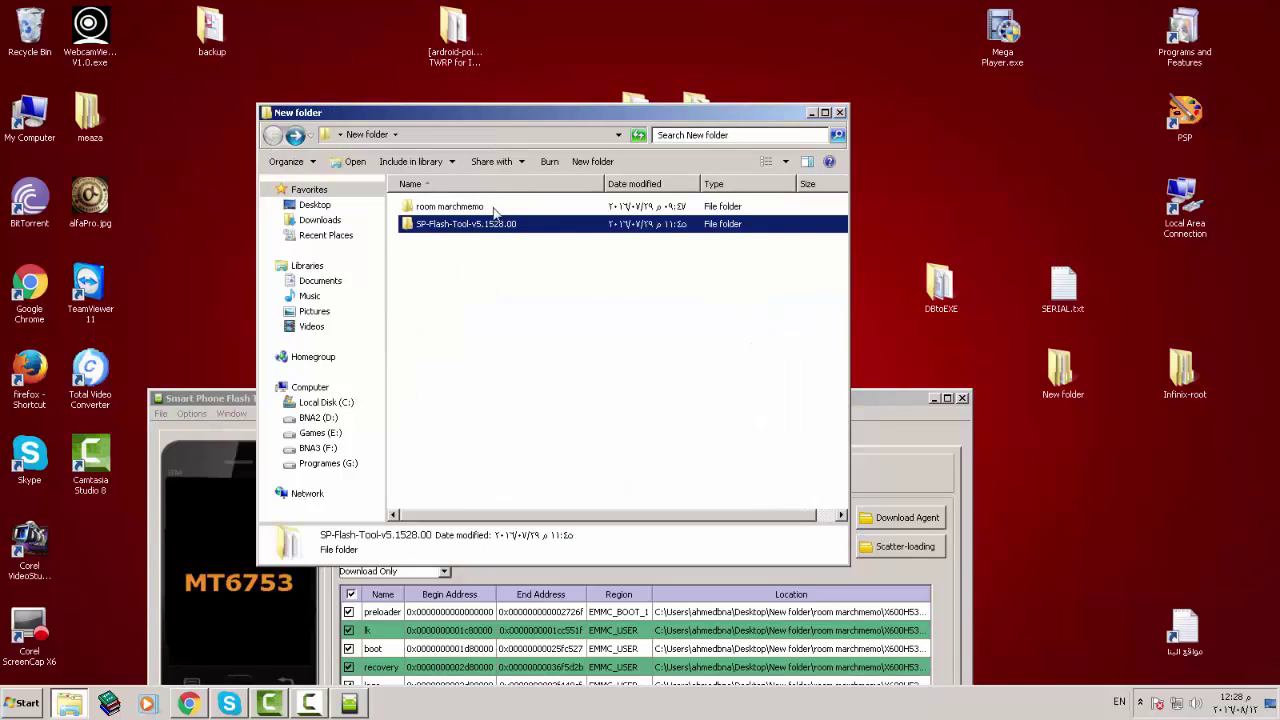
left_click(493, 210)
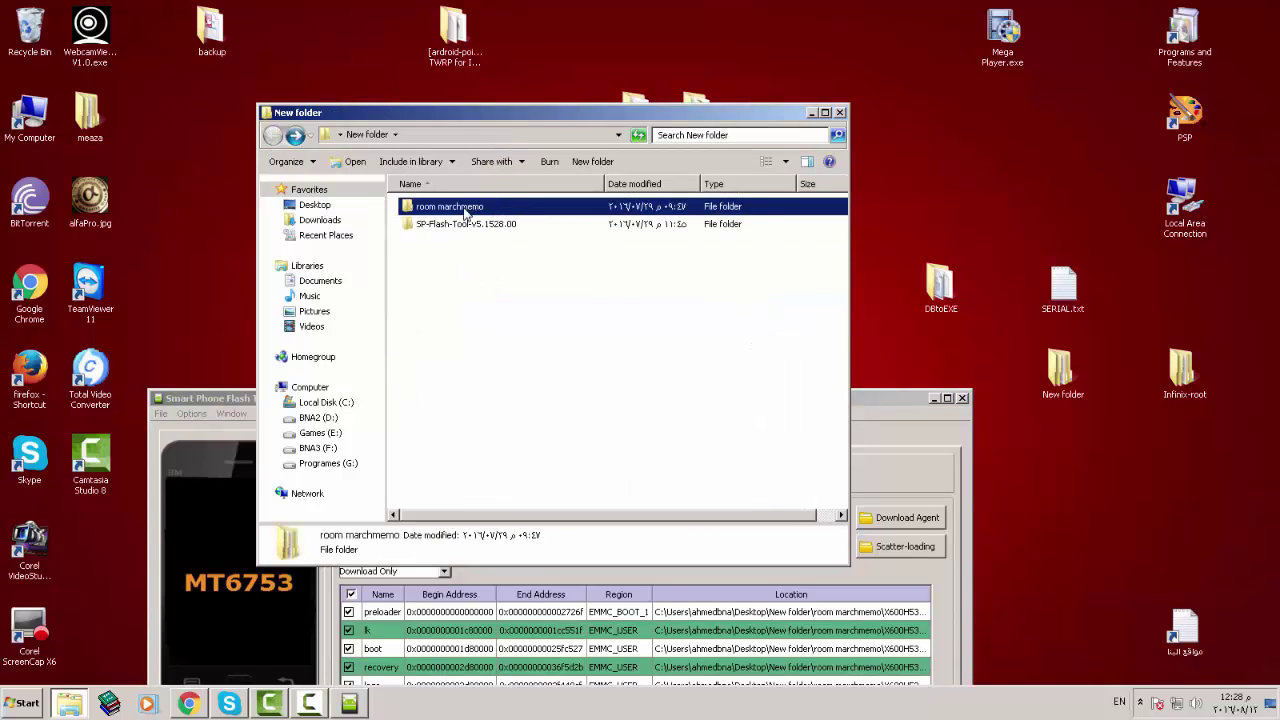
left_click(875, 402)
double_click(875, 402)
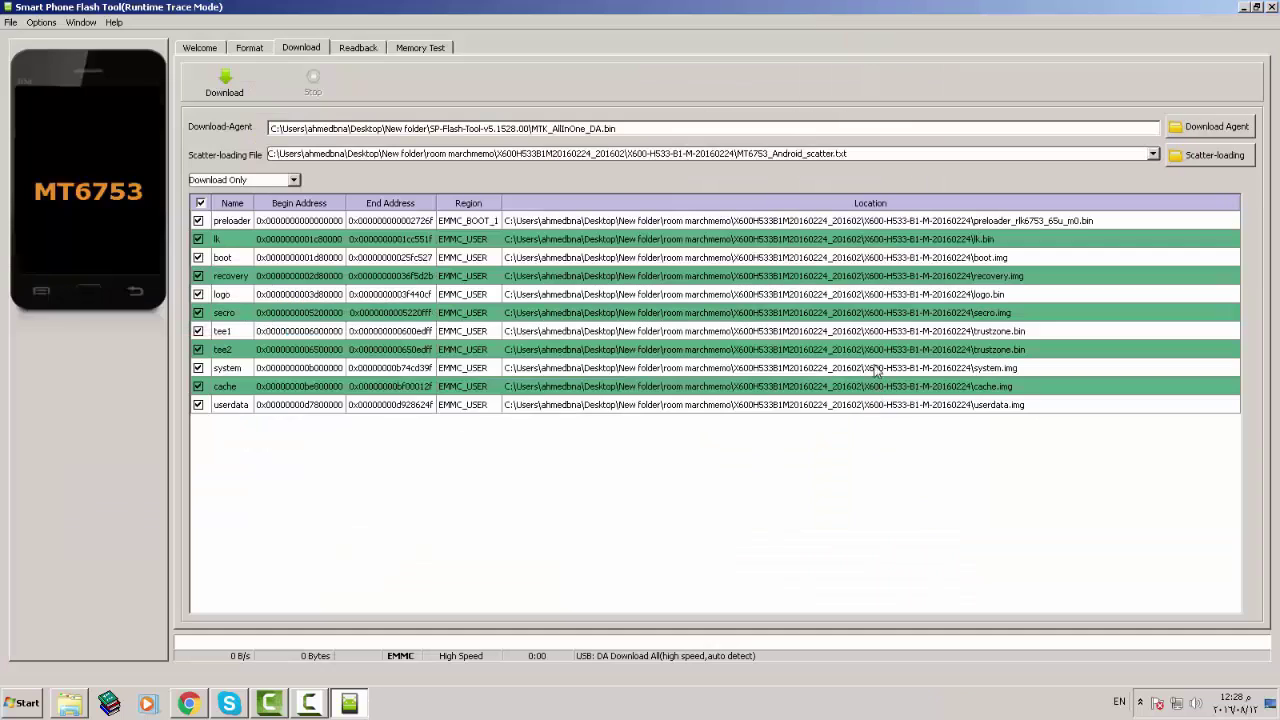
double_click(785, 6)
left_click_drag(695, 396, 715, 160)
- Load MT6753_Android_scatter.txt from the X600-H533-B1-M-20160224 firmware folder, inside room marchmemo in the desktop's New folder, as the scatter-loading file
left_click(902, 312)
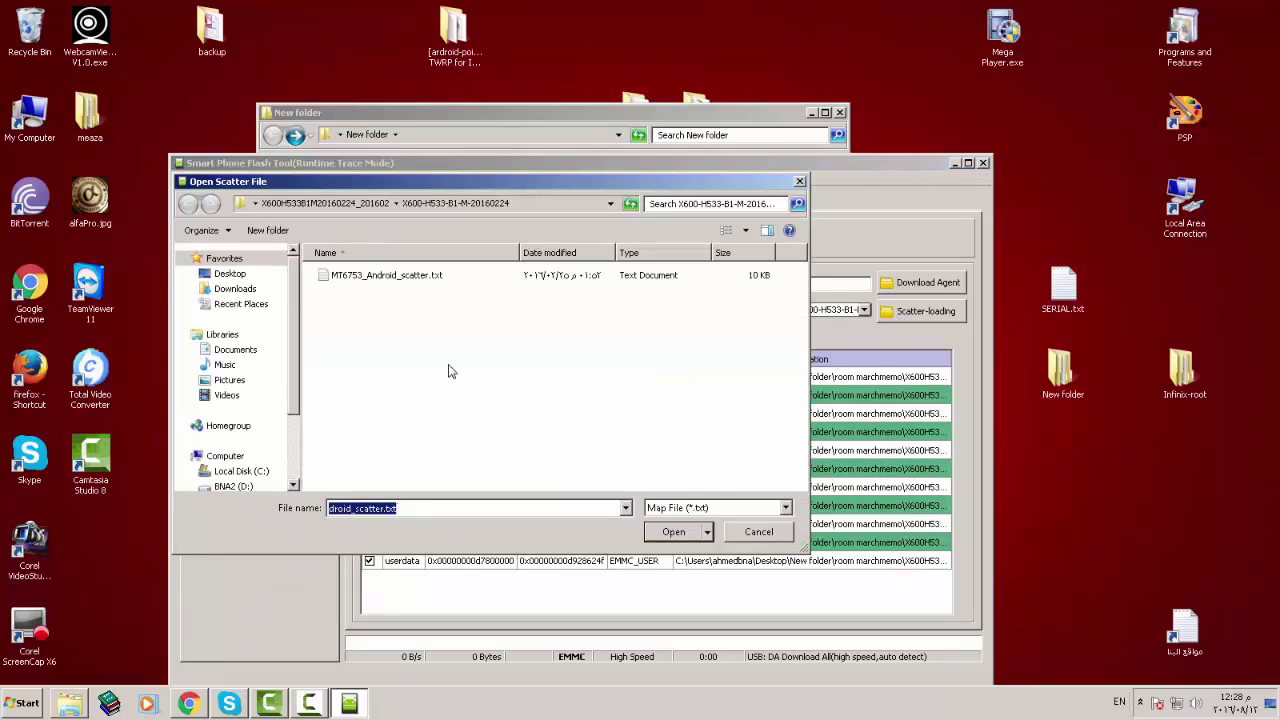
left_click(232, 274)
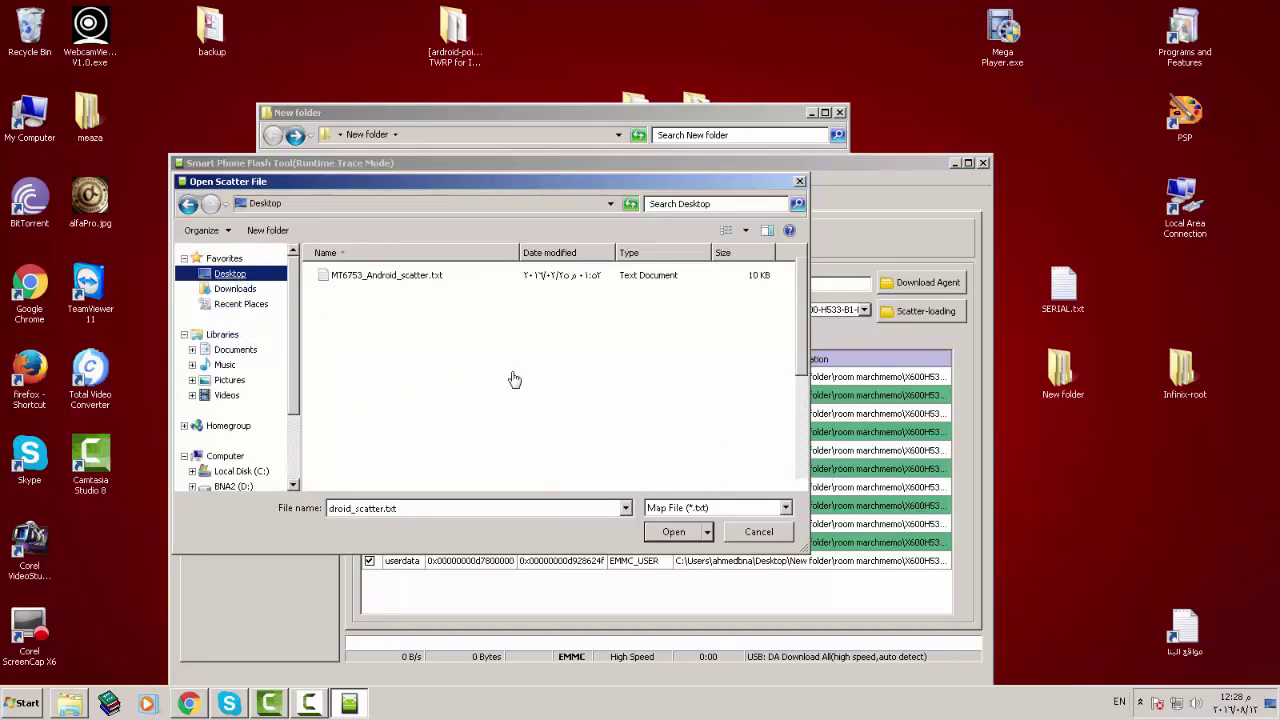
double_click(606, 477)
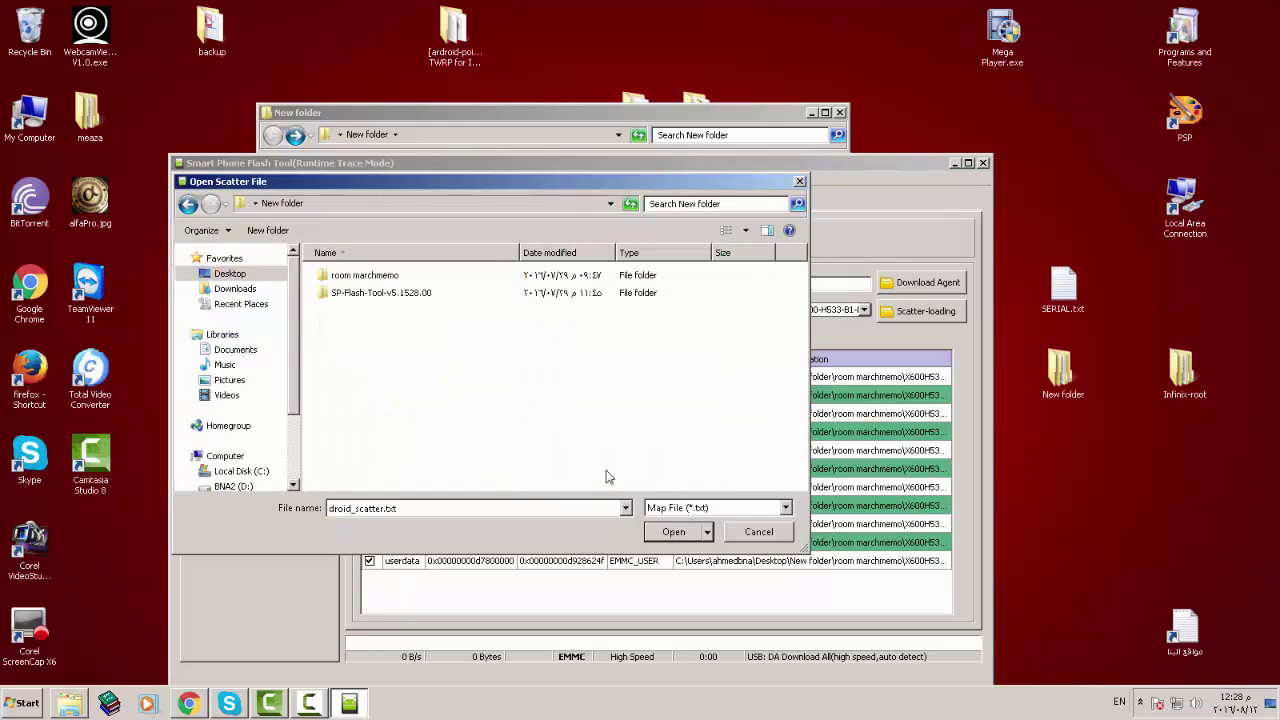
double_click(393, 282)
double_click(376, 284)
double_click(377, 288)
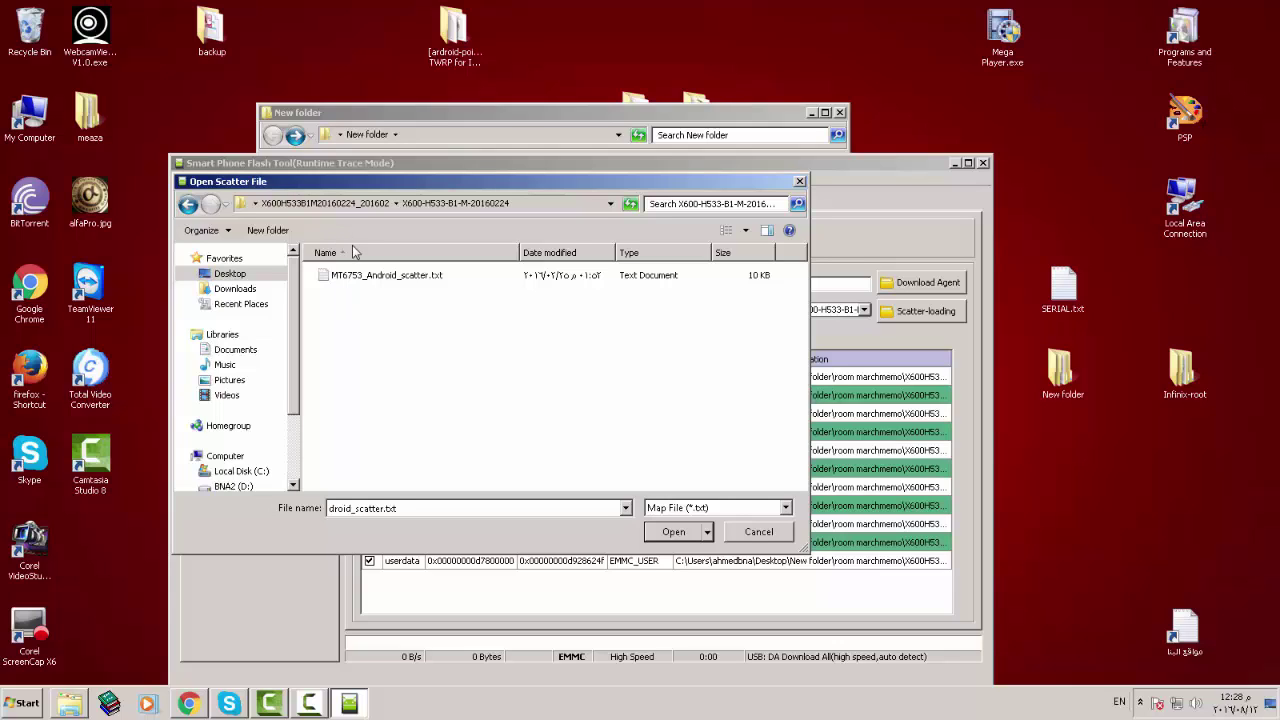
left_click(363, 275)
left_click(673, 531)
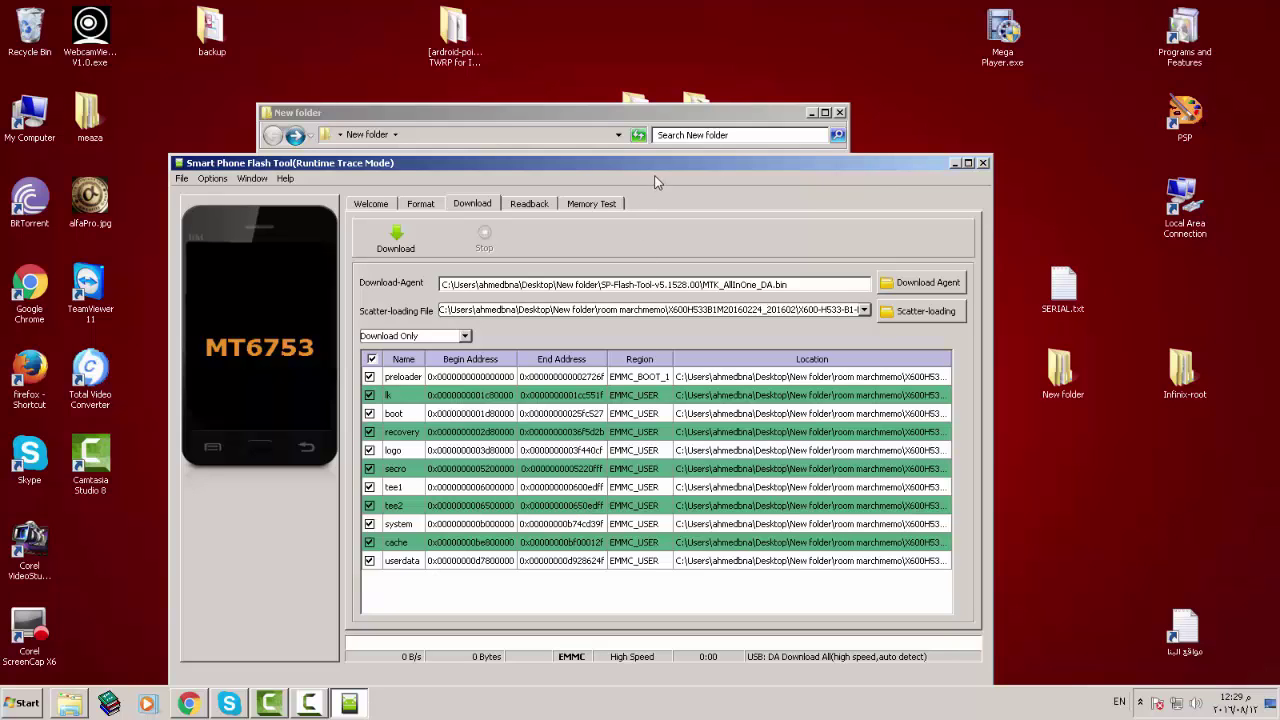
- Flash only the recovery partition to the phone in Download Only mode
left_click_drag(657, 174, 651, 122)
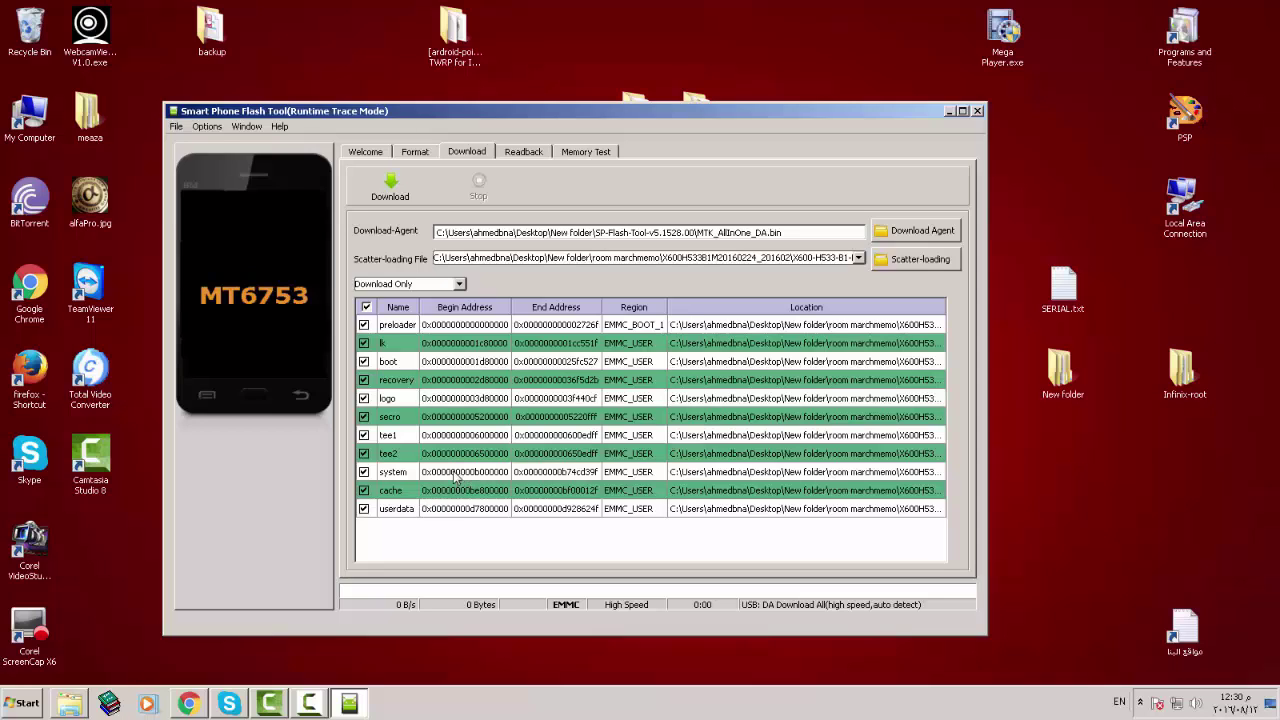
left_click(366, 308)
left_click(364, 381)
left_click(460, 284)
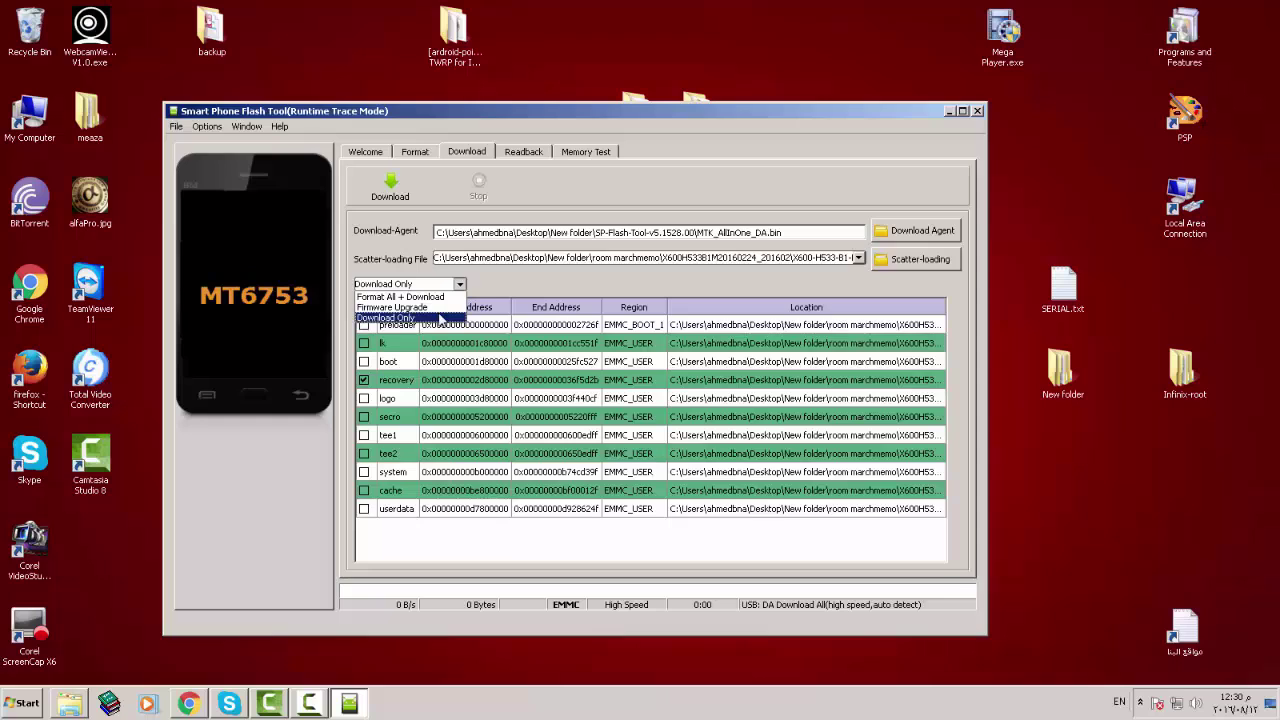
left_click(440, 318)
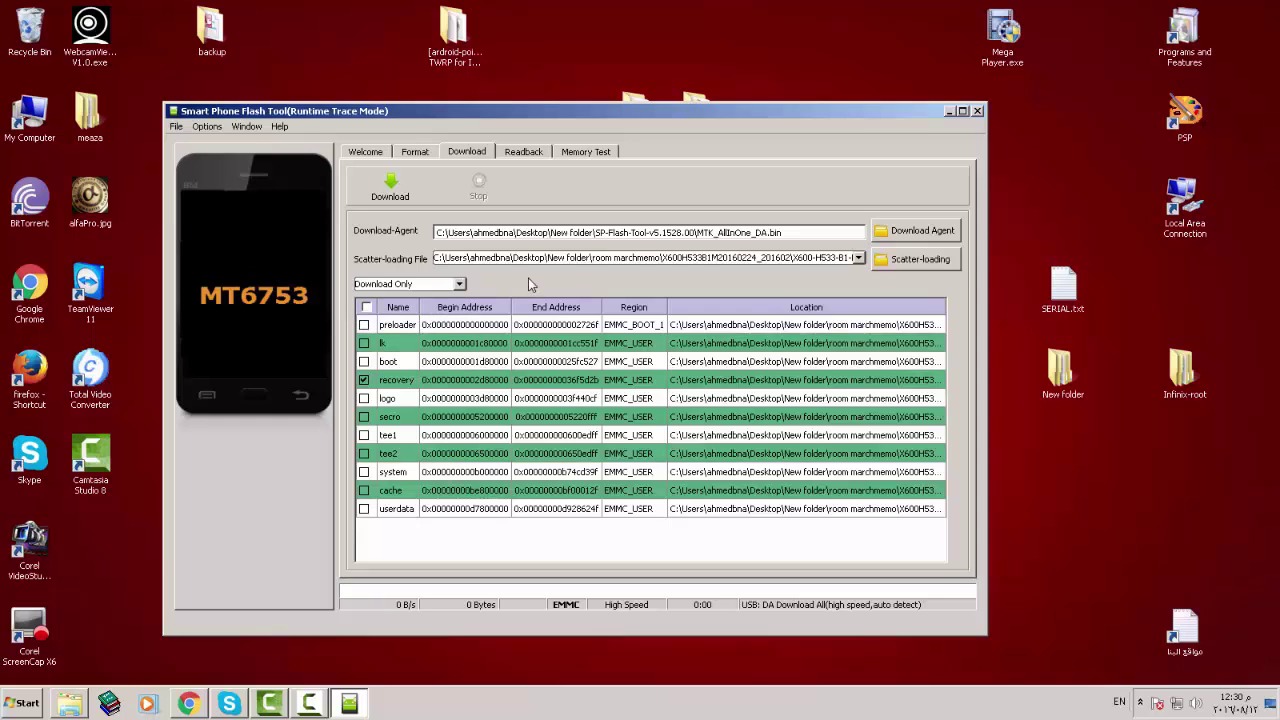
left_click(390, 188)
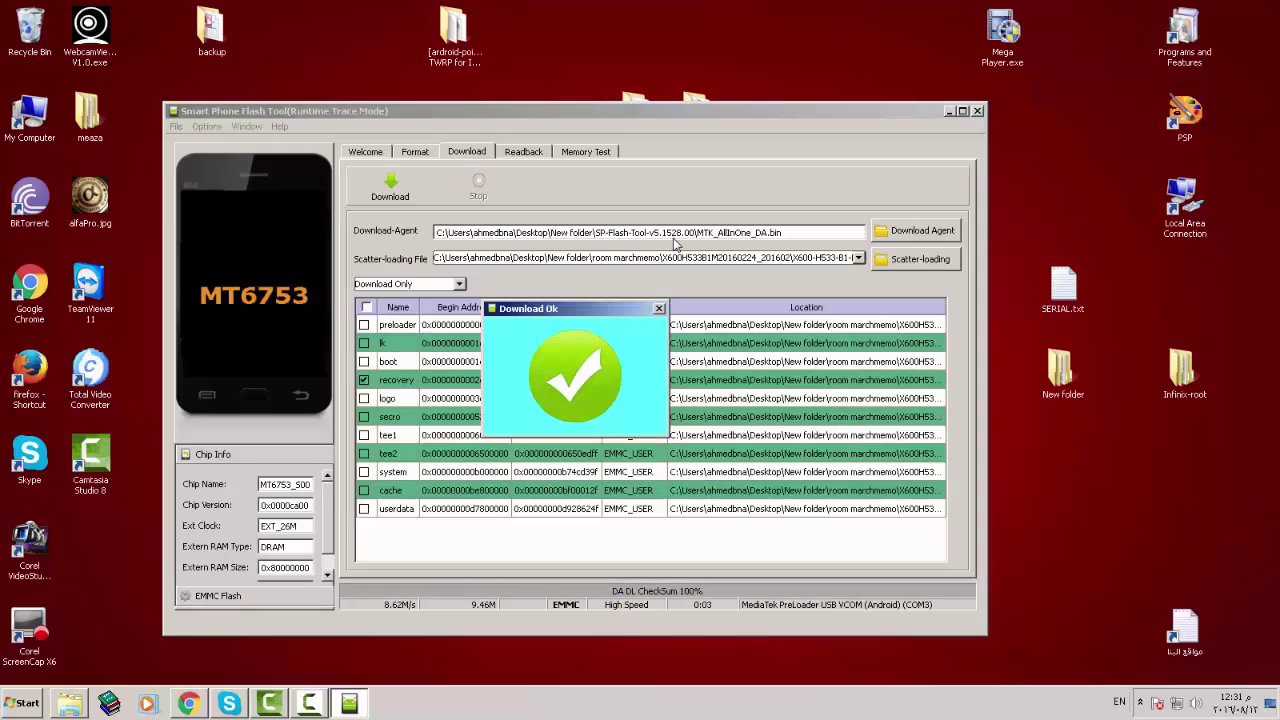
left_click(659, 308)
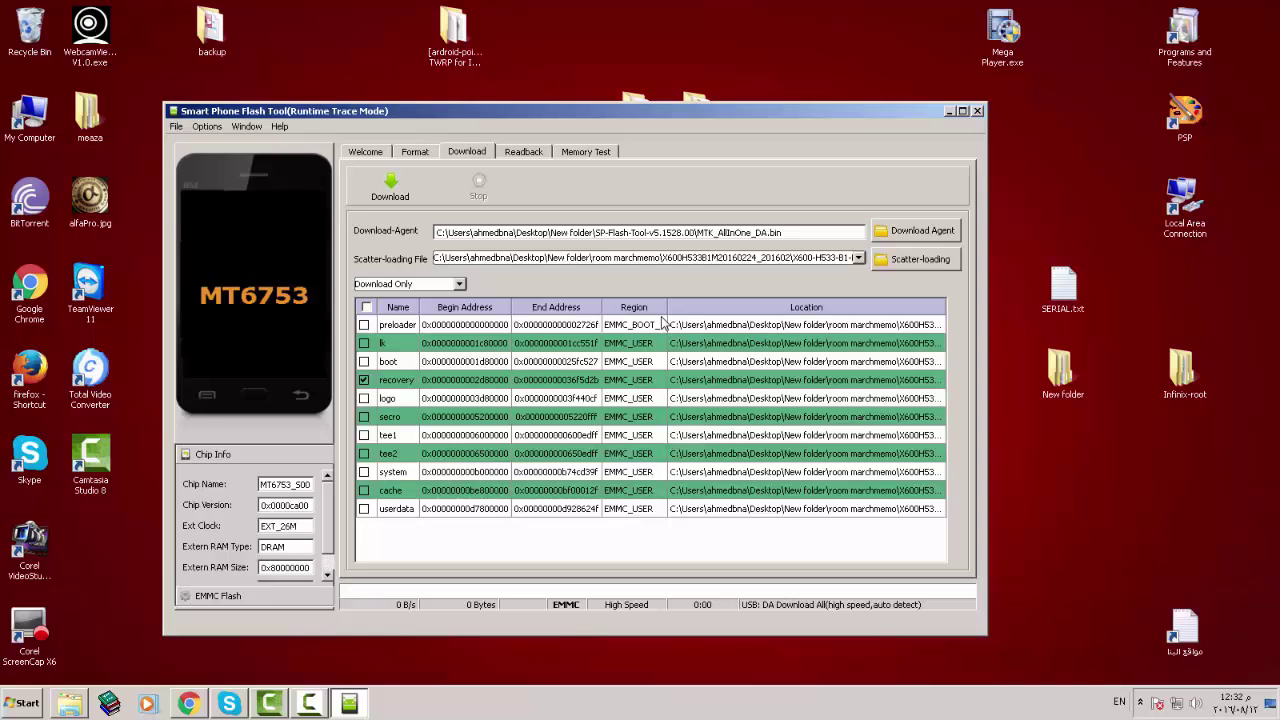
- Include all partitions in the flash and set the download mode to Firmware Upgrade
key("space")
key("alt+Down")
key("Up")
key("Up")
key("Down")
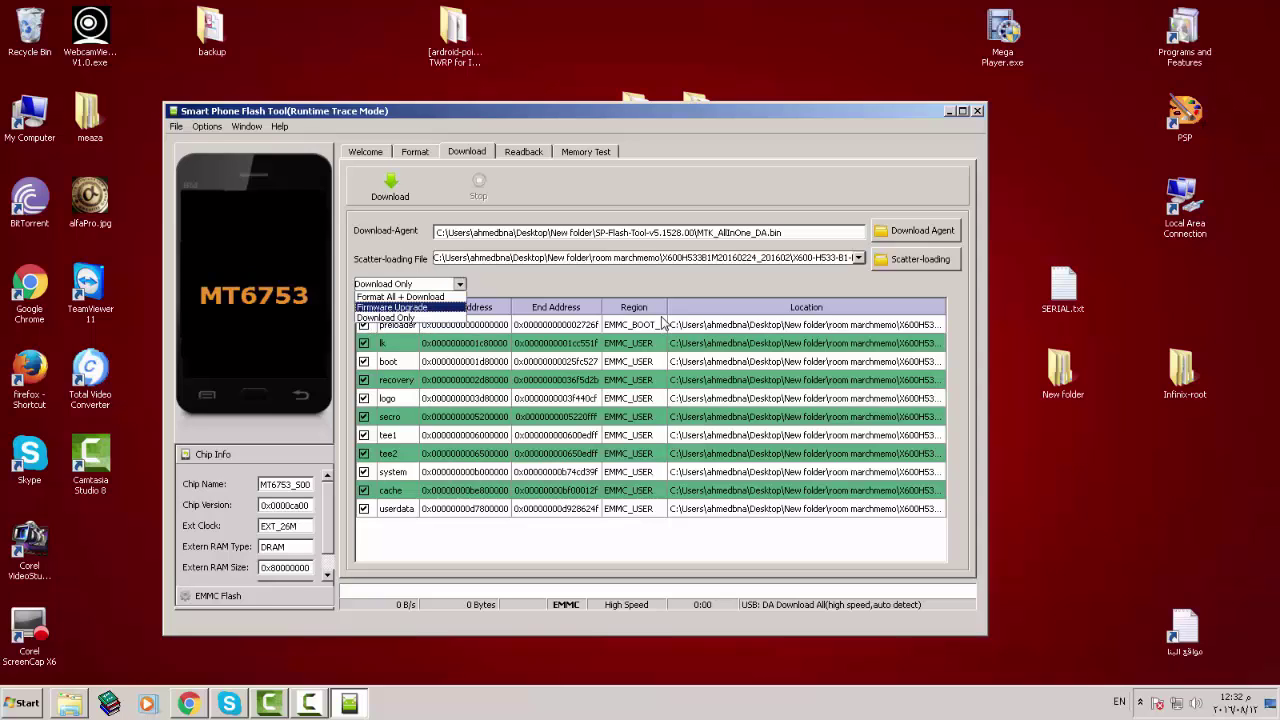
key("Return")
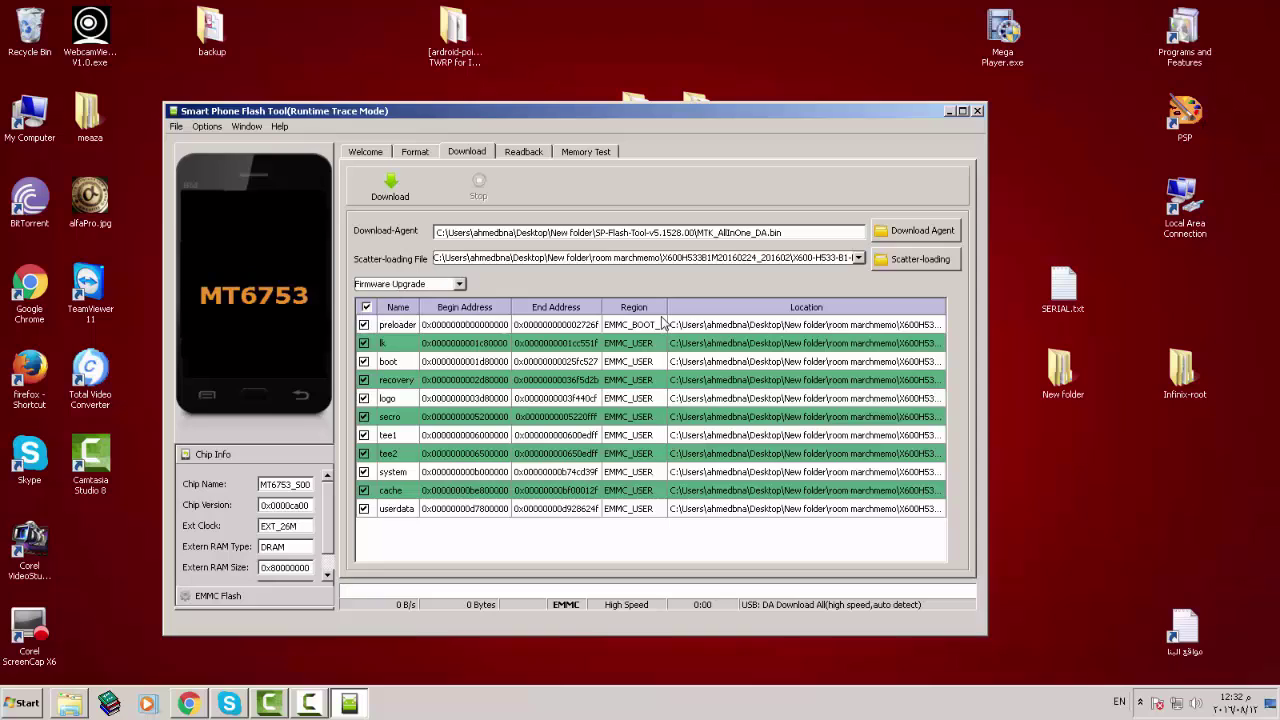